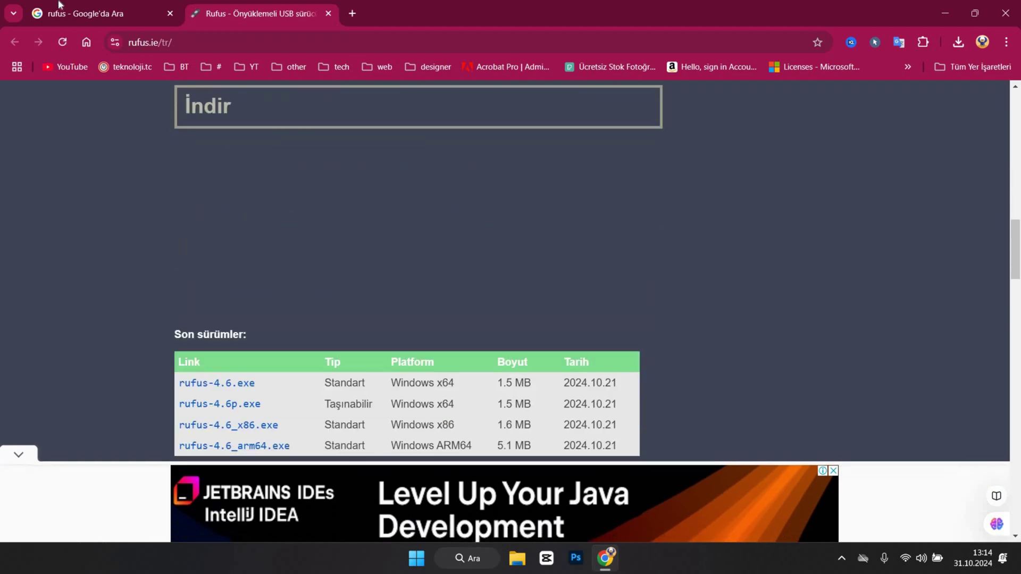
- Download rufus-4.6.exe, the standard Windows x64 version, from the latest releases table
{"action": "left_click", "coordinate": [205, 188]}
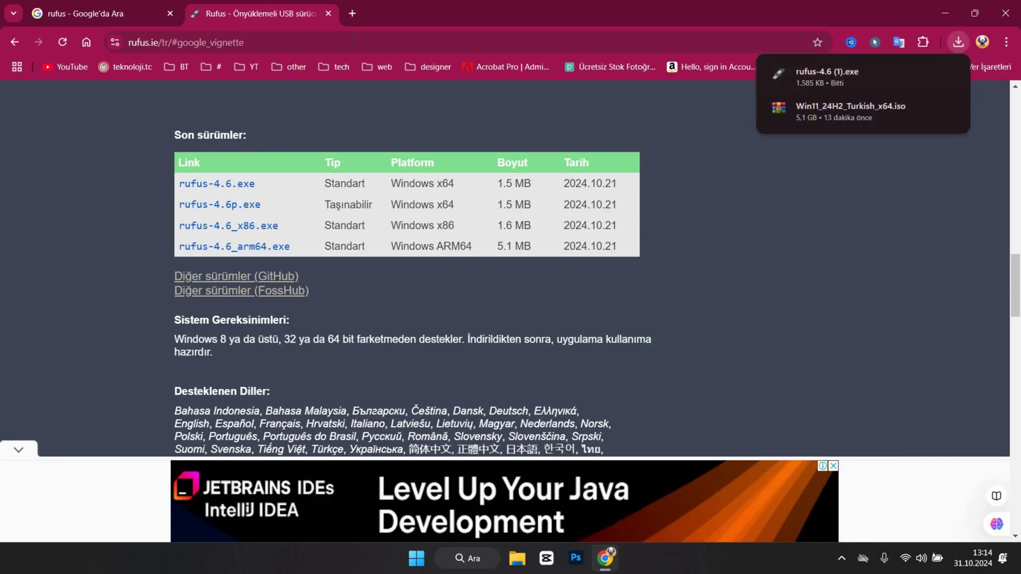
- Search the web for "windows 11 iso indir" and open Microsoft's Windows 11 download page
{"action": "left_click", "coordinate": [352, 41]}
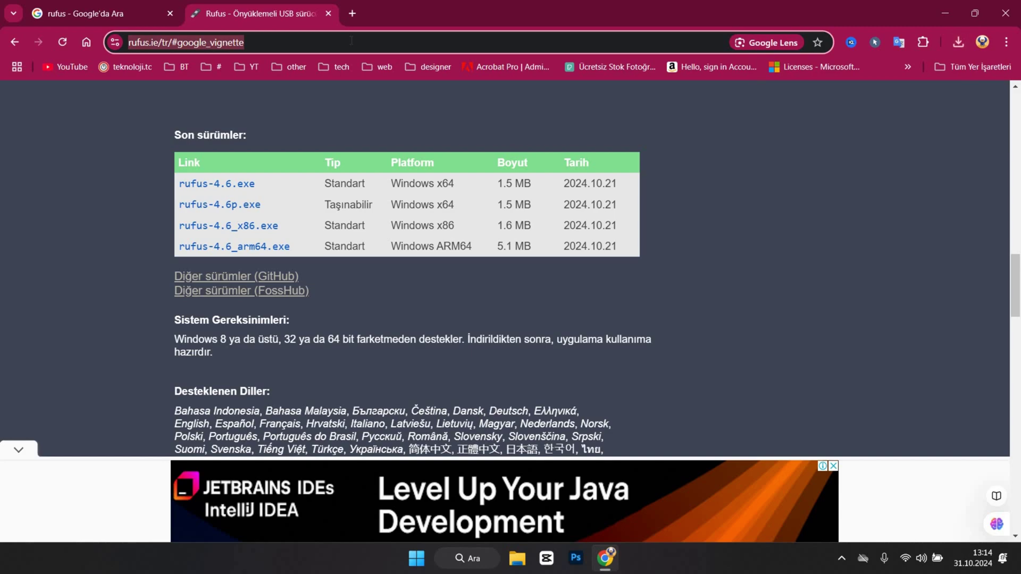
{"action": "type", "text": "windows 11 iso indir"}
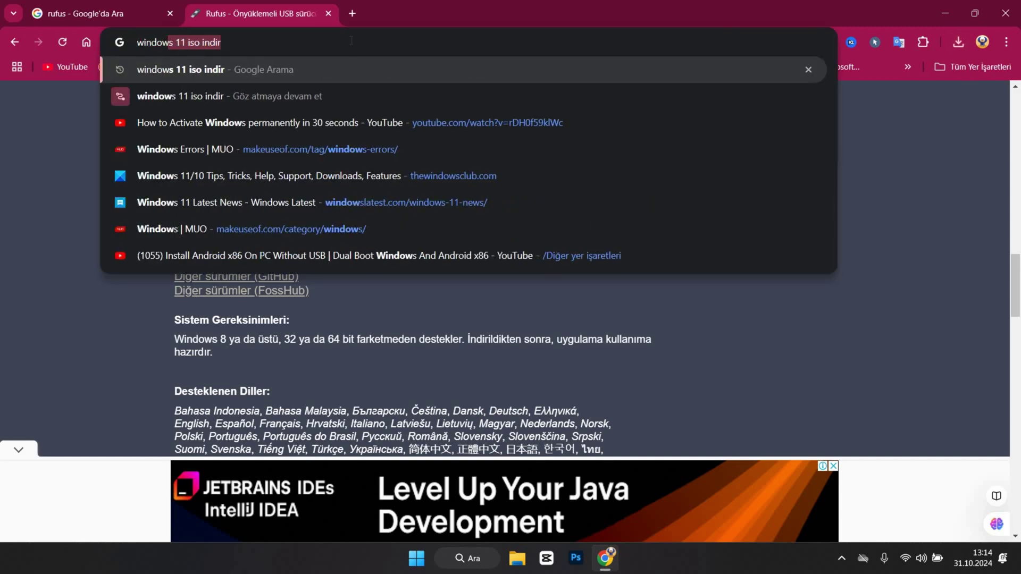
{"action": "key", "text": "Return"}
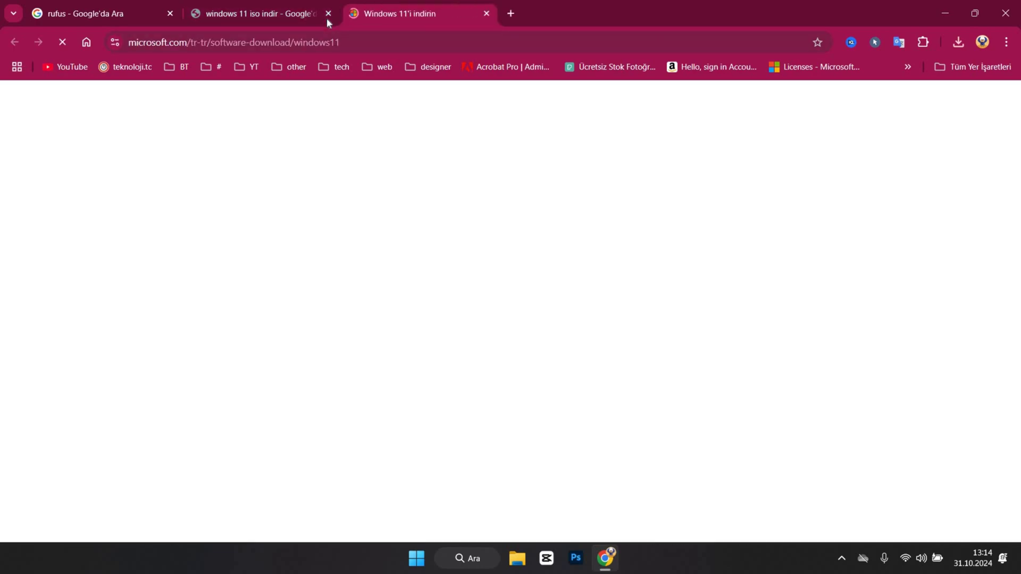
- Choose the Windows 11 multi-edition ISO for x64 devices in the disk image section and submit the selection
{"action": "scroll", "coordinate": [191, 301], "scroll_direction": "down", "scroll_amount": 12}
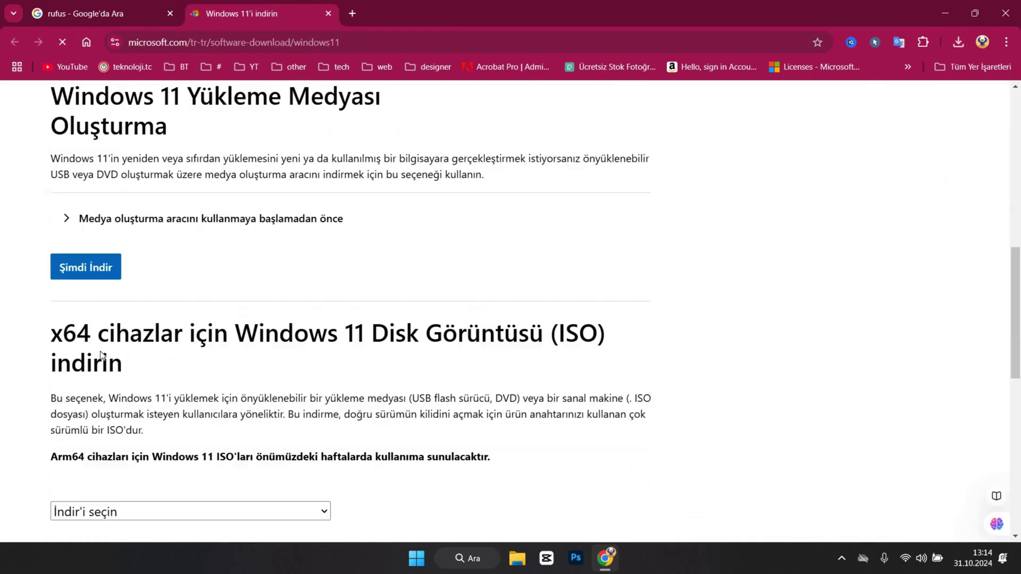
{"action": "left_click", "coordinate": [82, 328]}
{"action": "key", "text": "Return"}
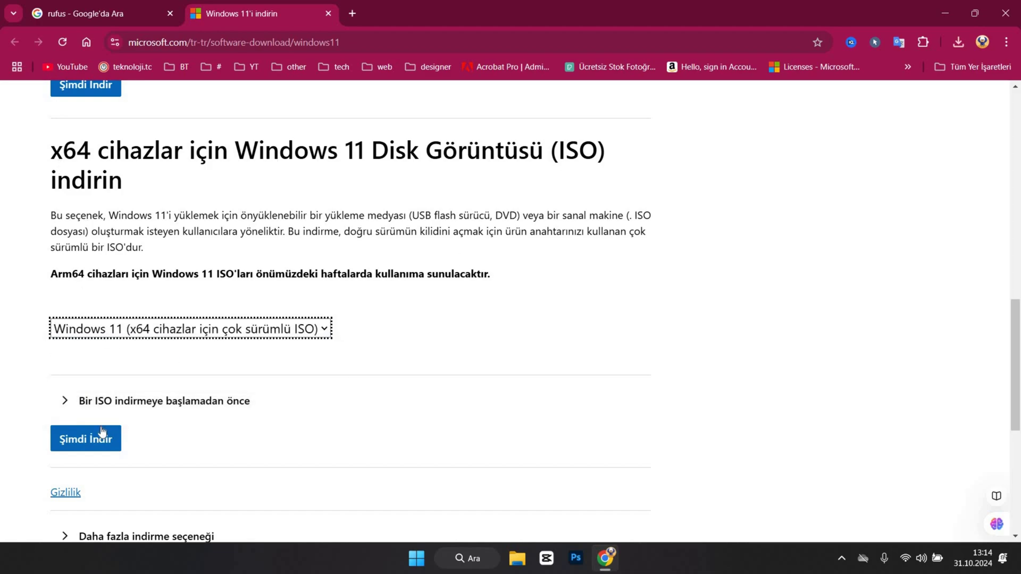
{"action": "left_click", "coordinate": [101, 445]}
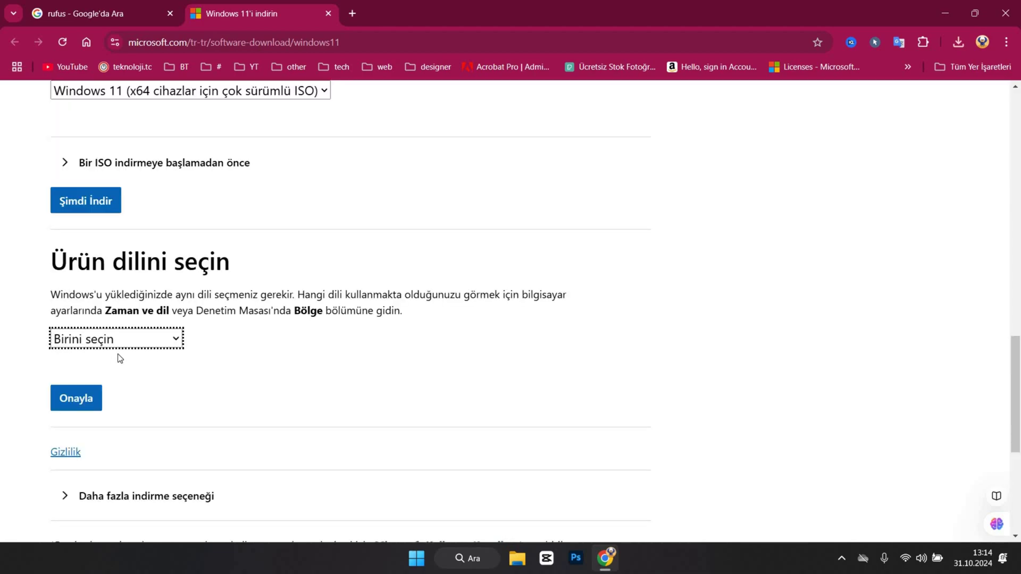
- Set the product language to Türkçe, confirm it and start the 64-bit ISO download
{"action": "left_click", "coordinate": [128, 347]}
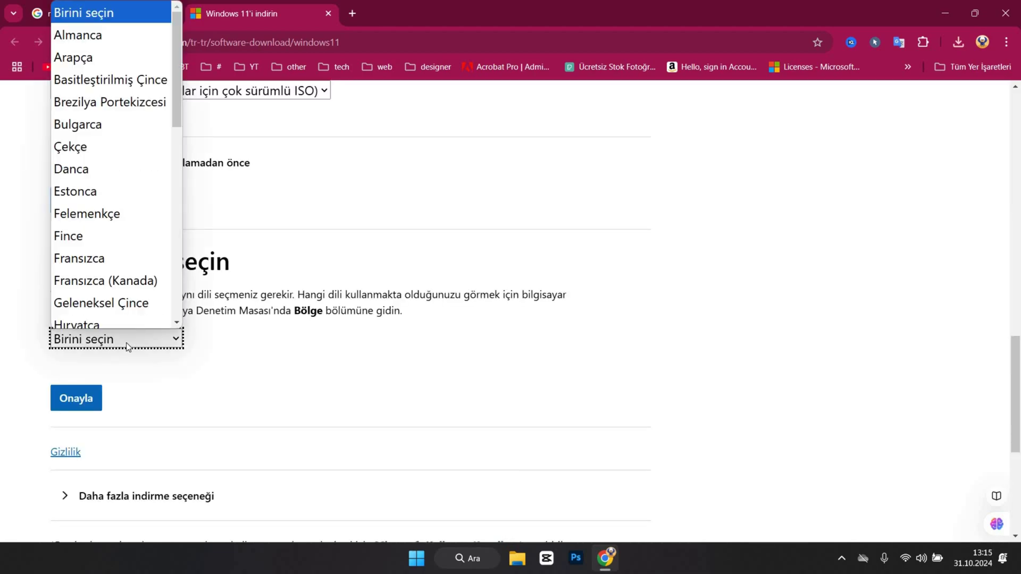
{"action": "key", "text": "t"}
{"action": "scroll", "coordinate": [127, 305], "scroll_direction": "down", "scroll_amount": 2}
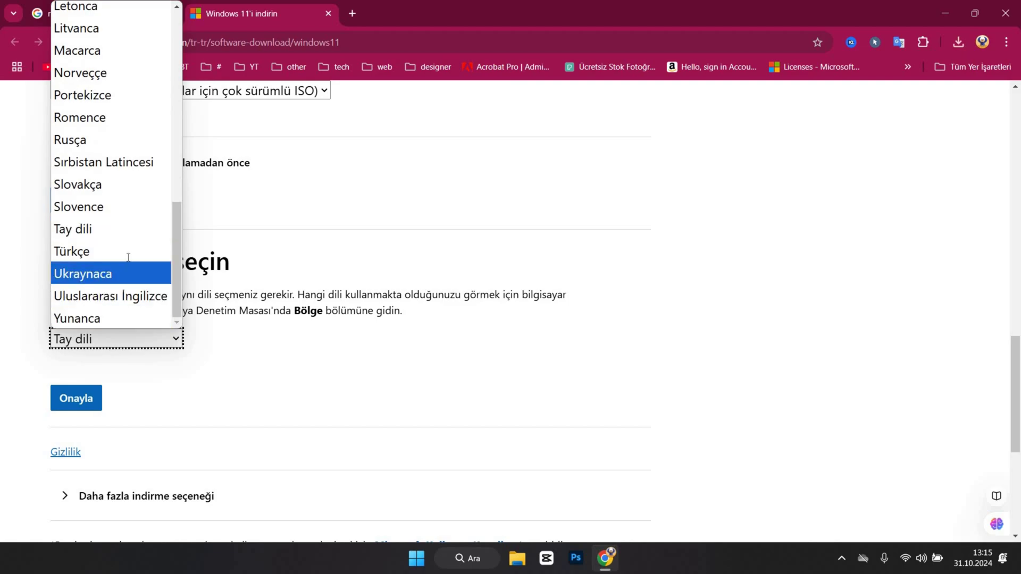
{"action": "key", "text": "Return"}
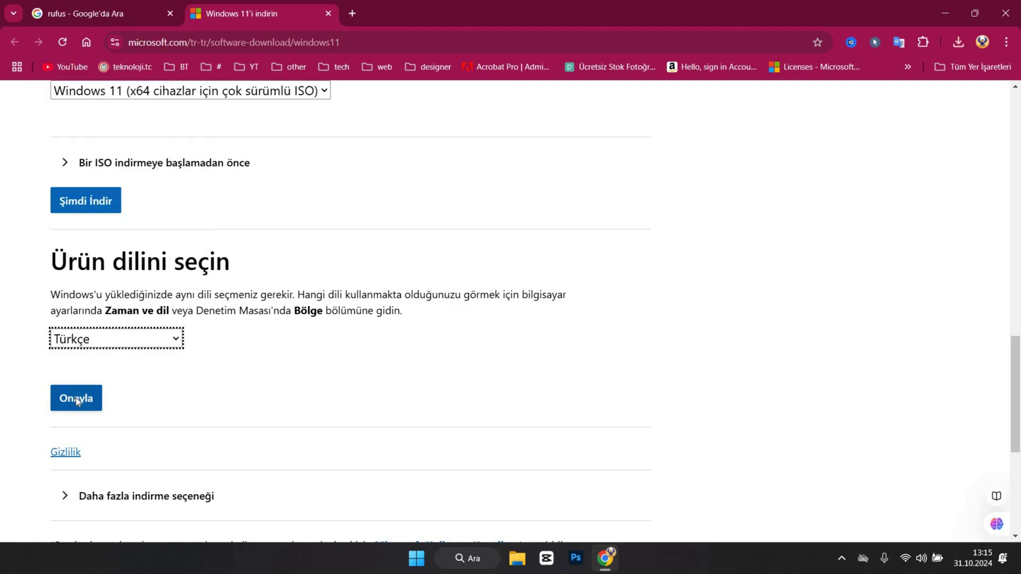
{"action": "left_click", "coordinate": [76, 400]}
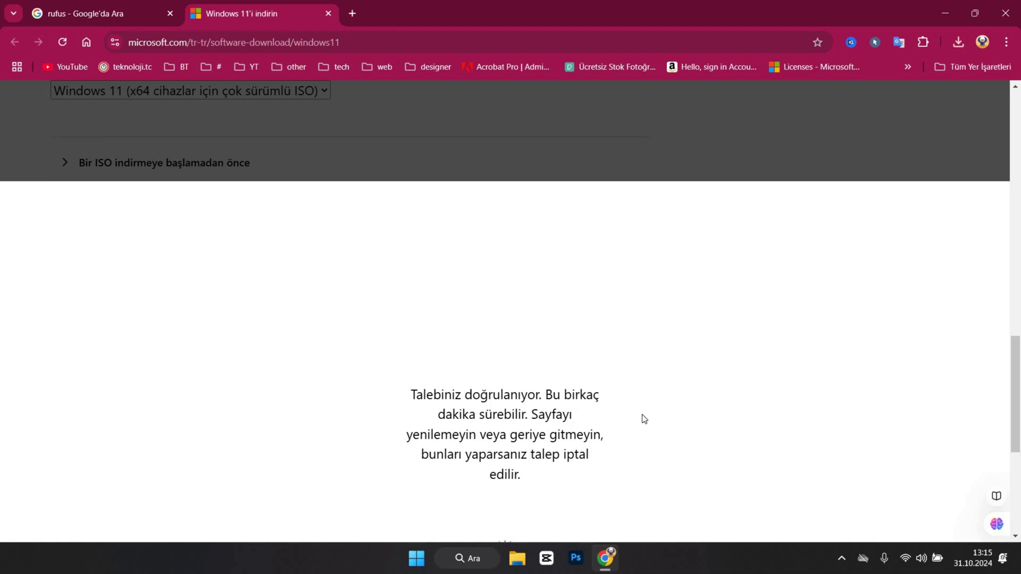
{"action": "scroll", "coordinate": [118, 228], "scroll_direction": "up", "scroll_amount": 1}
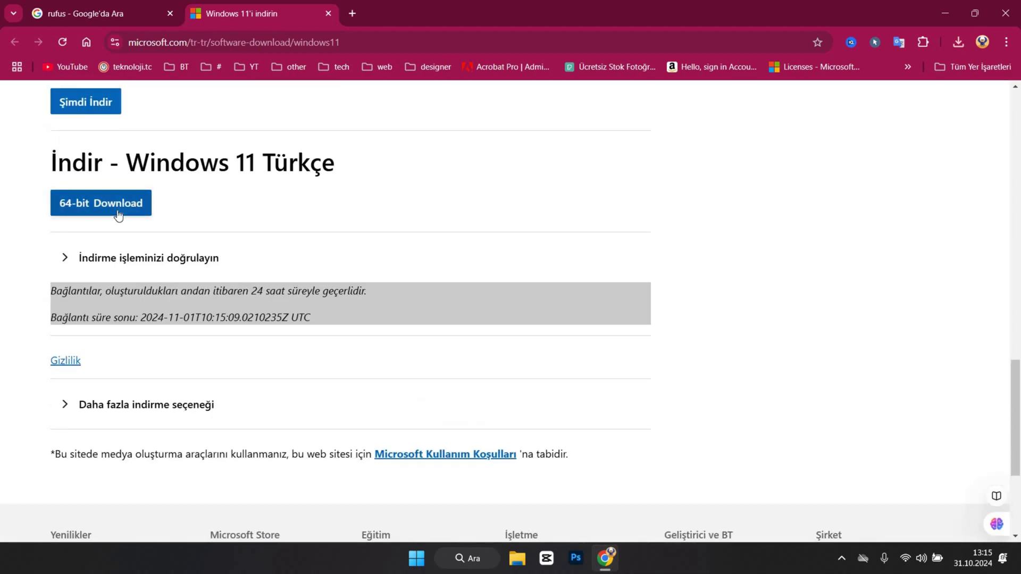
{"action": "left_click", "coordinate": [118, 215]}
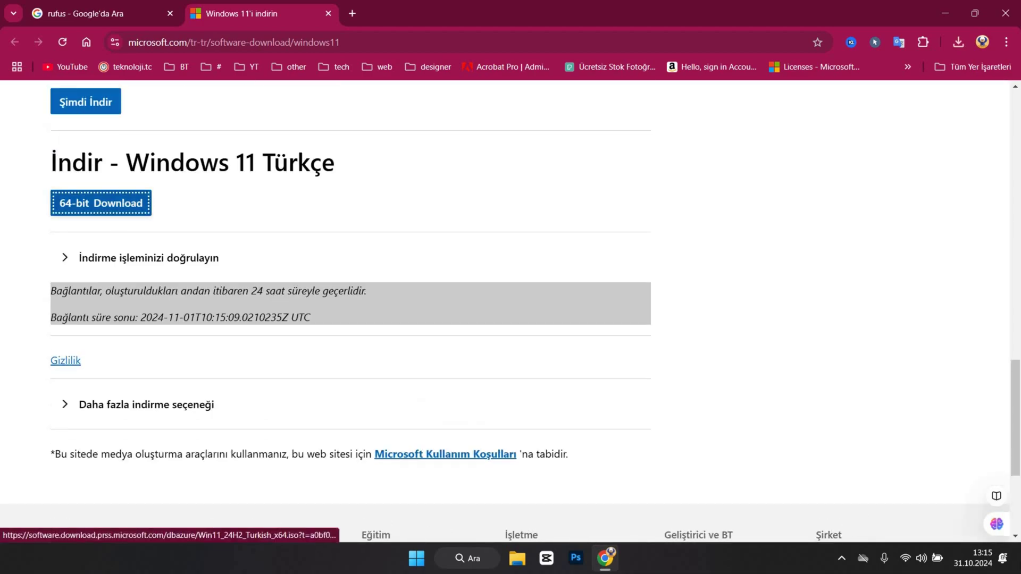
- Cancel the running Win11_24H2_Turkish_x64 (1).iso download and launch the downloaded rufus-4.6 (1).exe with only its window on the desktop
{"action": "left_click", "coordinate": [959, 42]}
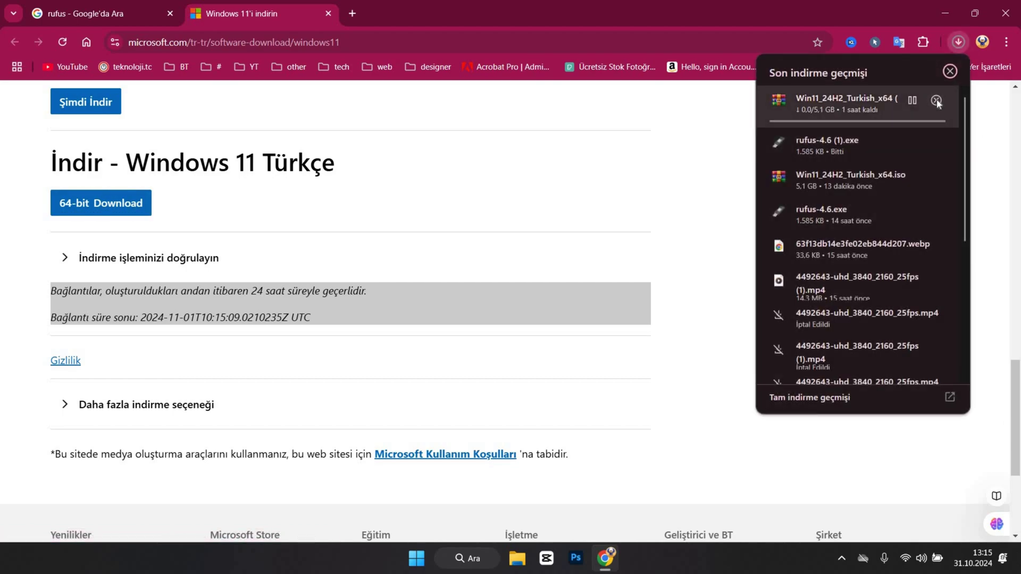
{"action": "left_click", "coordinate": [937, 101]}
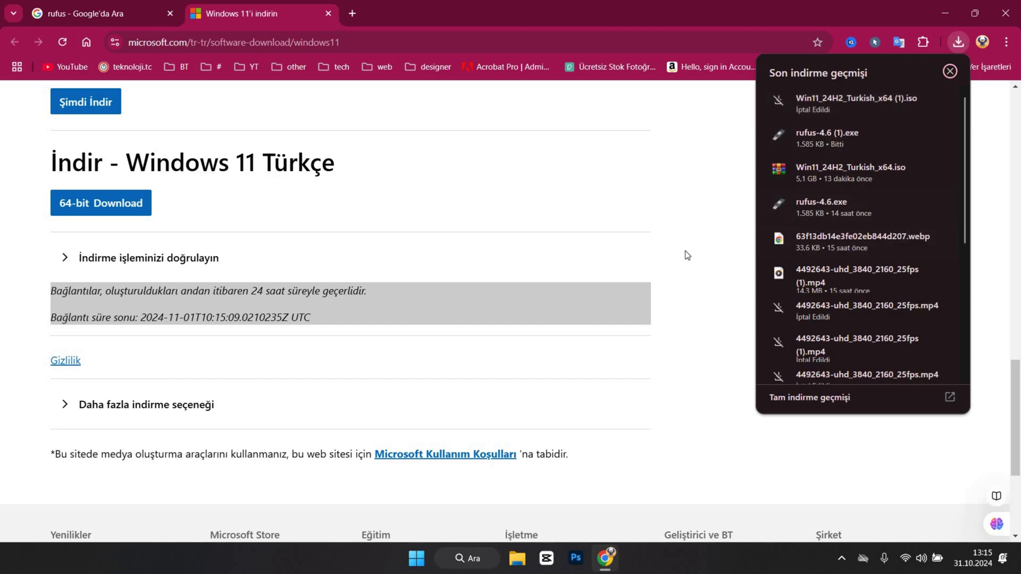
{"action": "mouse_move", "coordinate": [840, 138]}
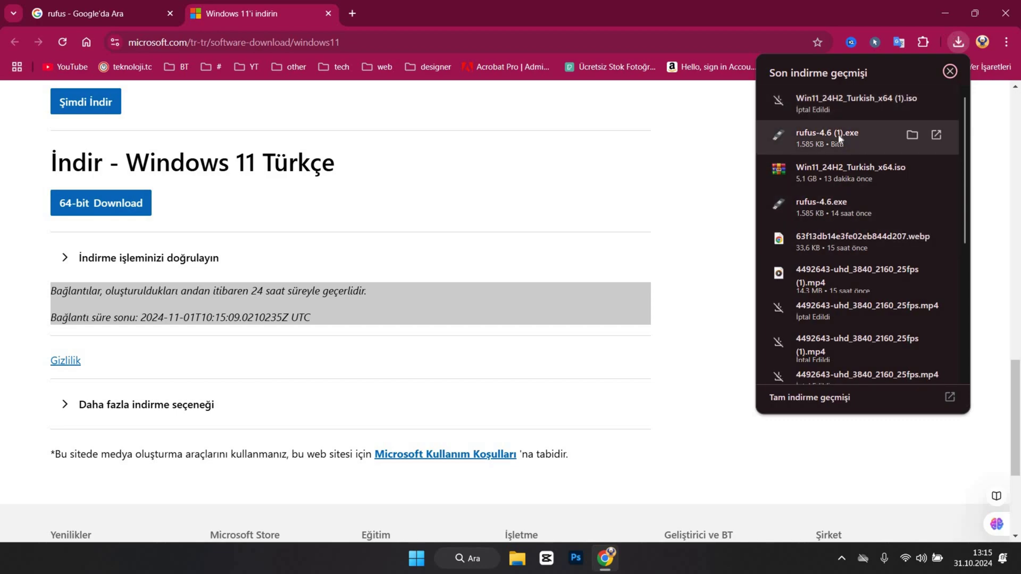
{"action": "left_click", "coordinate": [839, 138]}
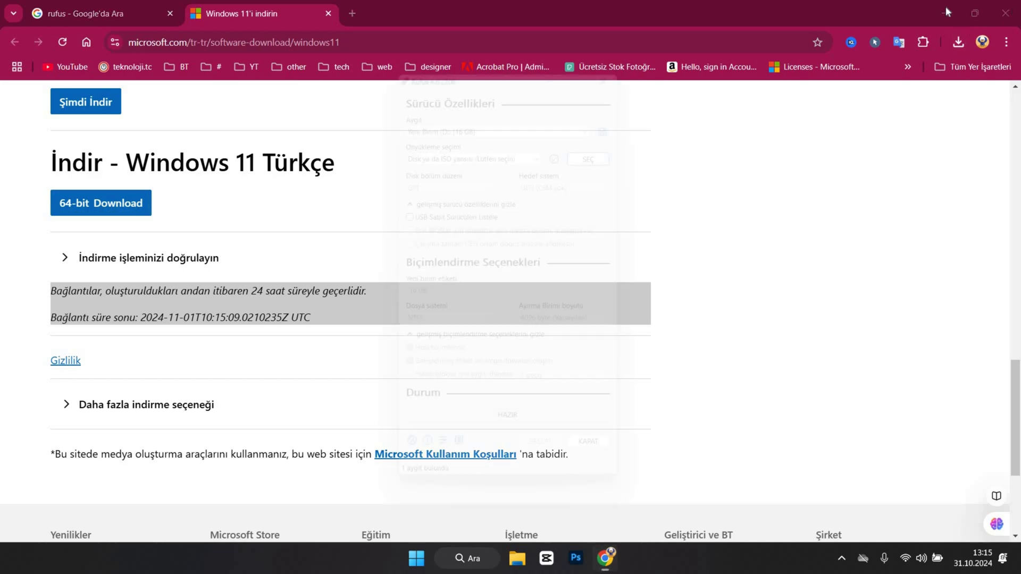
{"action": "key", "text": "super+Home"}
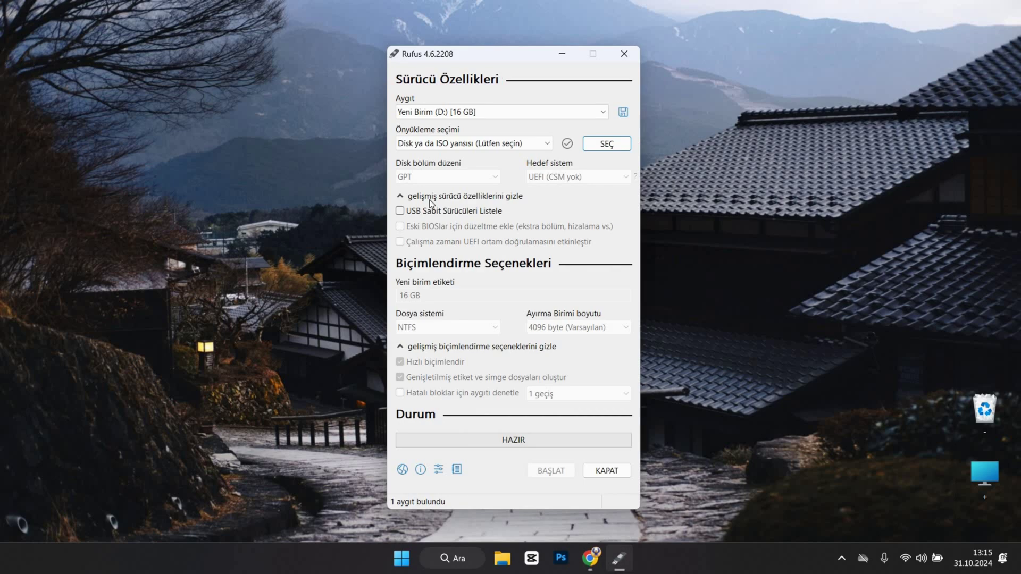
- Check the computer's drives for the USB drive D: in File Explorer and close the window
{"action": "double_click", "coordinate": [978, 470]}
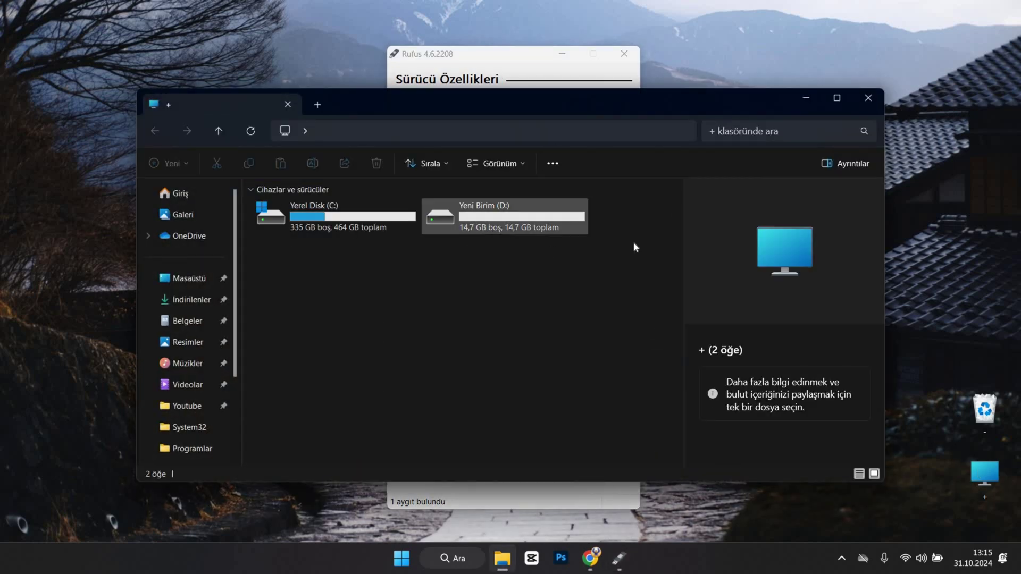
{"action": "left_click", "coordinate": [869, 98]}
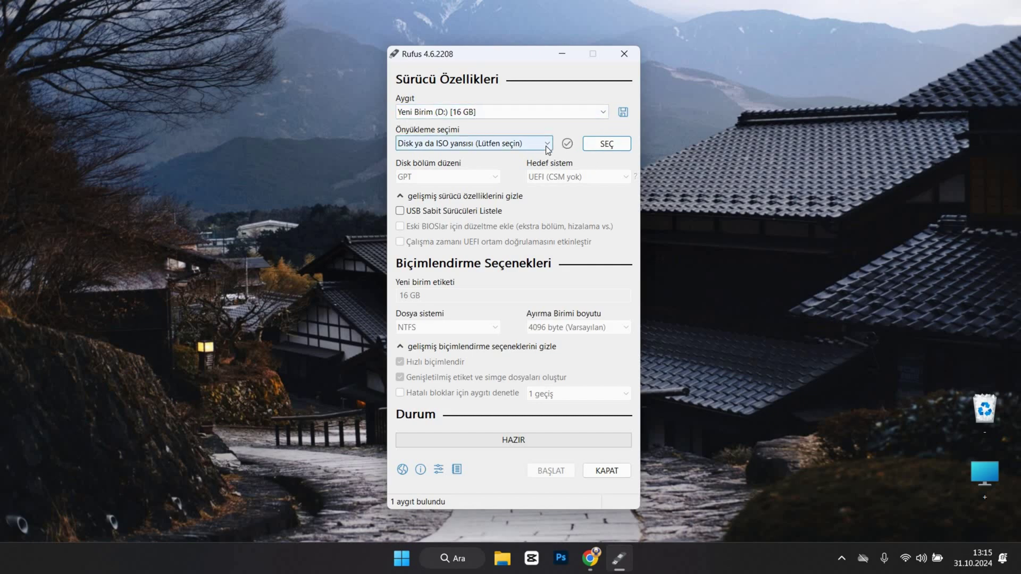
- Keep the boot selection on disk or ISO image and load Win11_24H2_Turkish_x64.iso from the downloads folder into Rufus
{"action": "left_click", "coordinate": [548, 148]}
{"action": "left_click", "coordinate": [607, 146]}
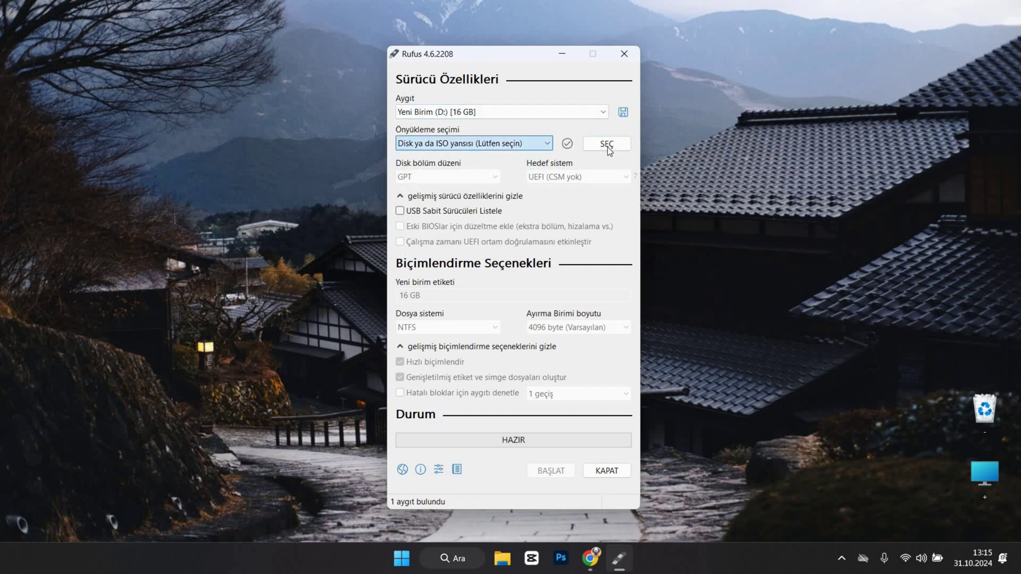
{"action": "left_click", "coordinate": [607, 147]}
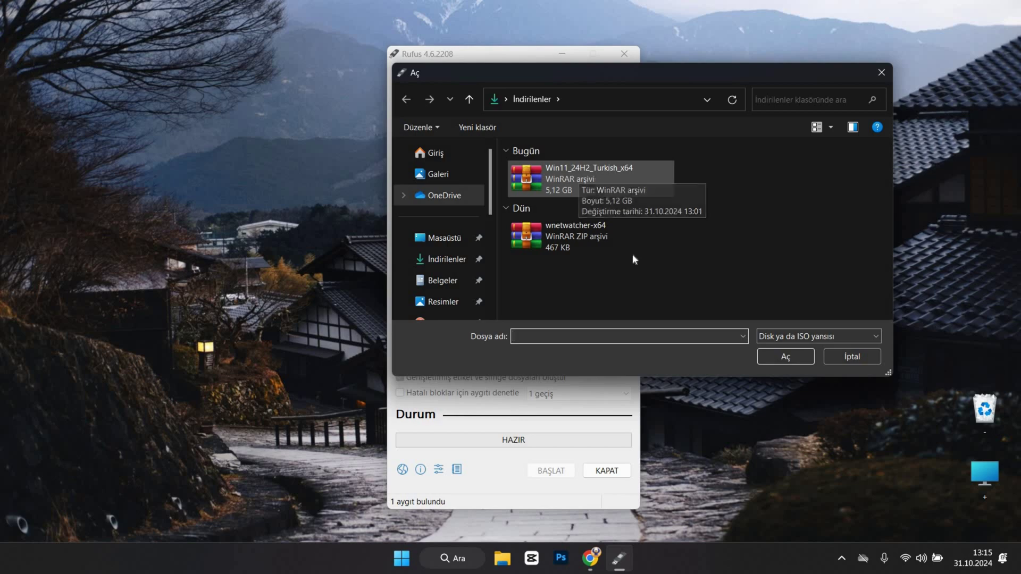
{"action": "double_click", "coordinate": [593, 179]}
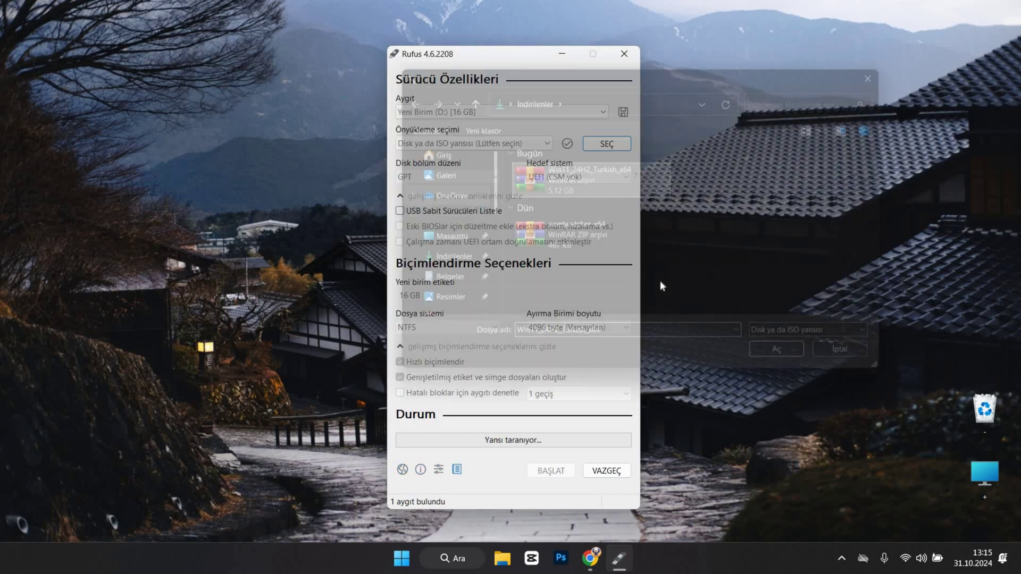
- Keep the image option at Standart Windows yüklemesi and start creating the bootable USB drive
{"action": "left_click", "coordinate": [502, 172]}
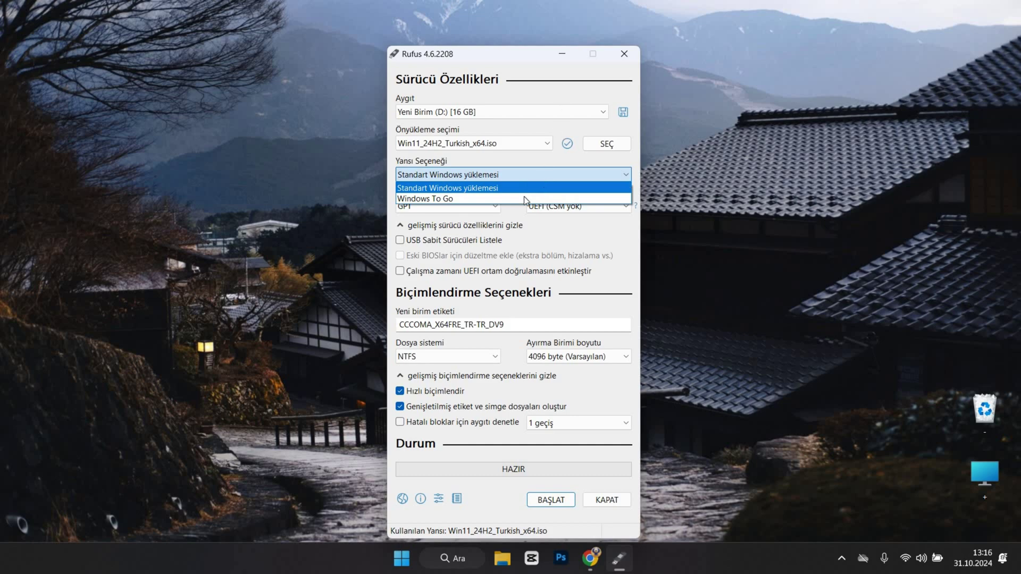
{"action": "left_click", "coordinate": [510, 252]}
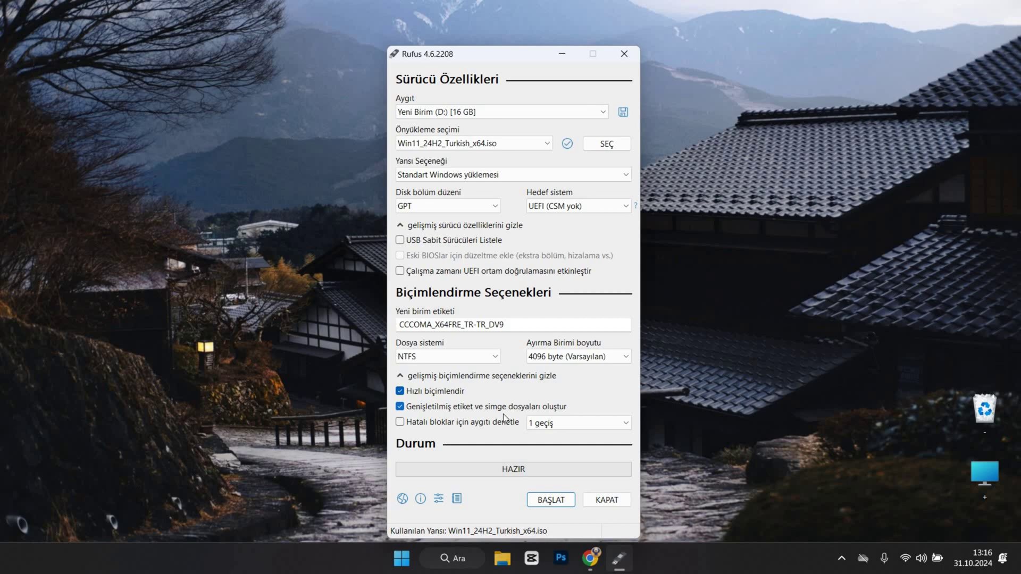
{"action": "left_click", "coordinate": [543, 503]}
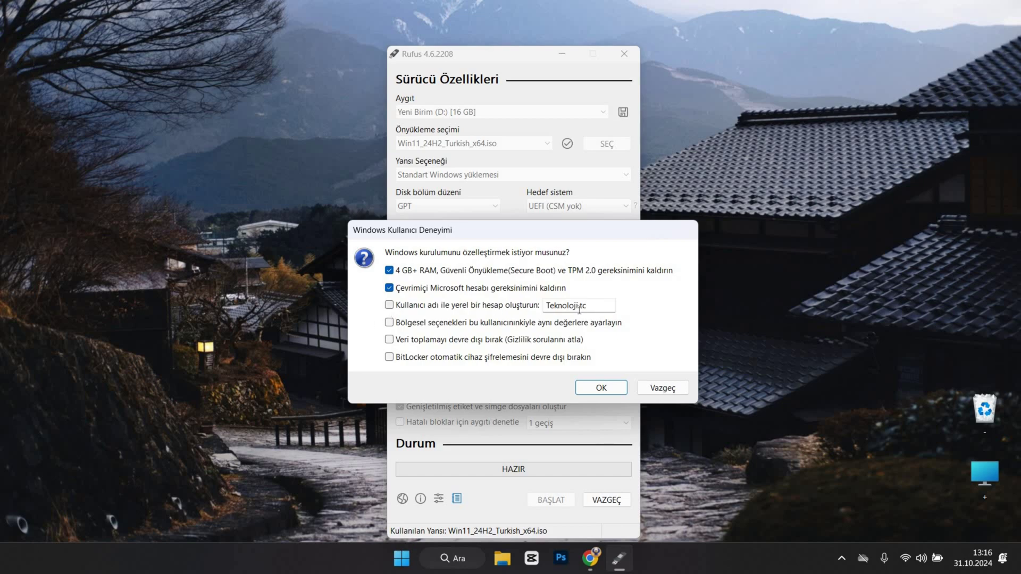
- Enable the local account with the prefilled user name, the matching regional options and disabled data collection, and confirm writing the USB drive
{"action": "left_click", "coordinate": [579, 311]}
{"action": "left_click_drag", "start_coordinate": [542, 316], "coordinate": [581, 317]}
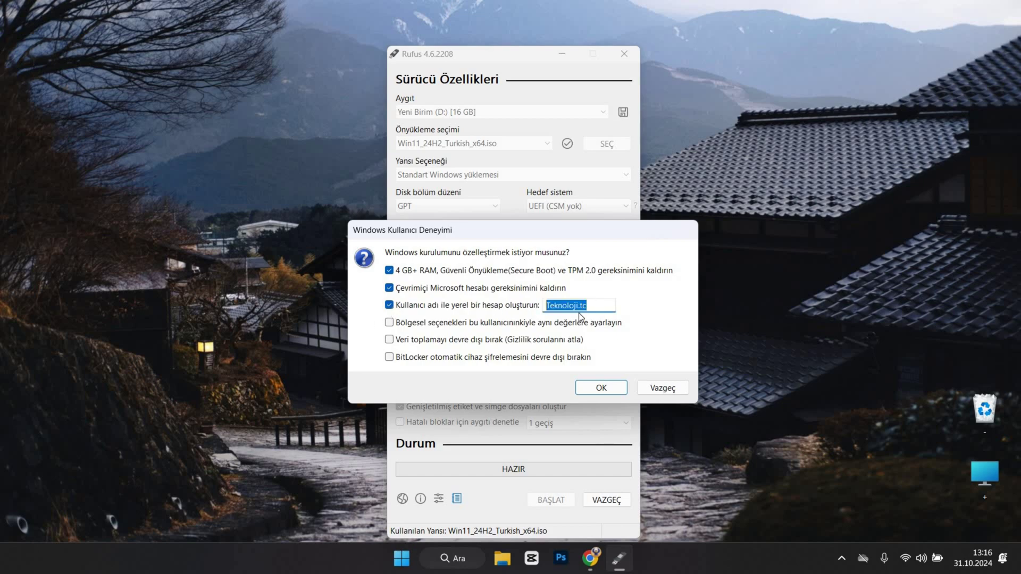
{"action": "left_click", "coordinate": [390, 323]}
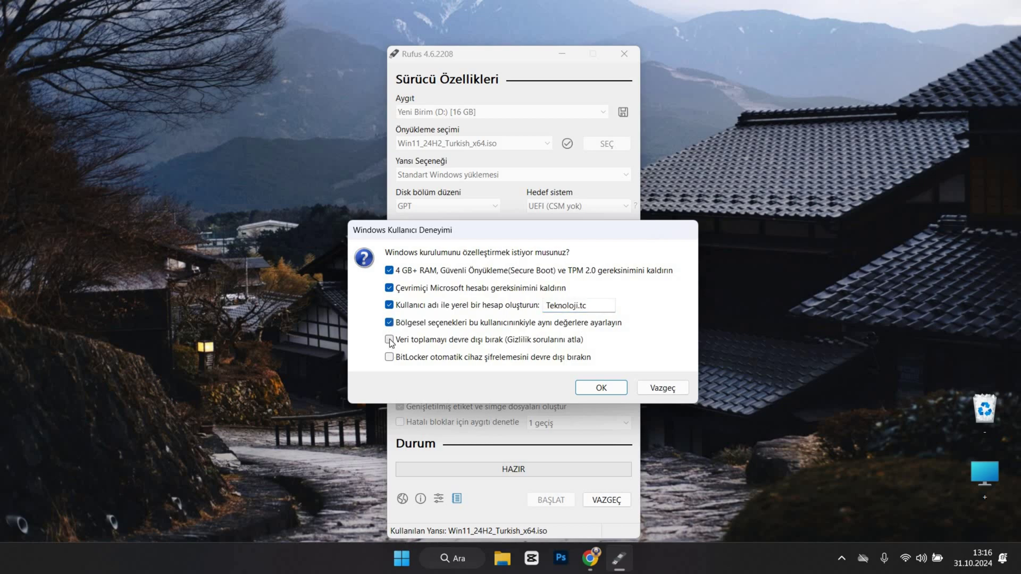
{"action": "left_click", "coordinate": [390, 341]}
{"action": "left_click", "coordinate": [590, 388]}
{"action": "left_click", "coordinate": [557, 336]}
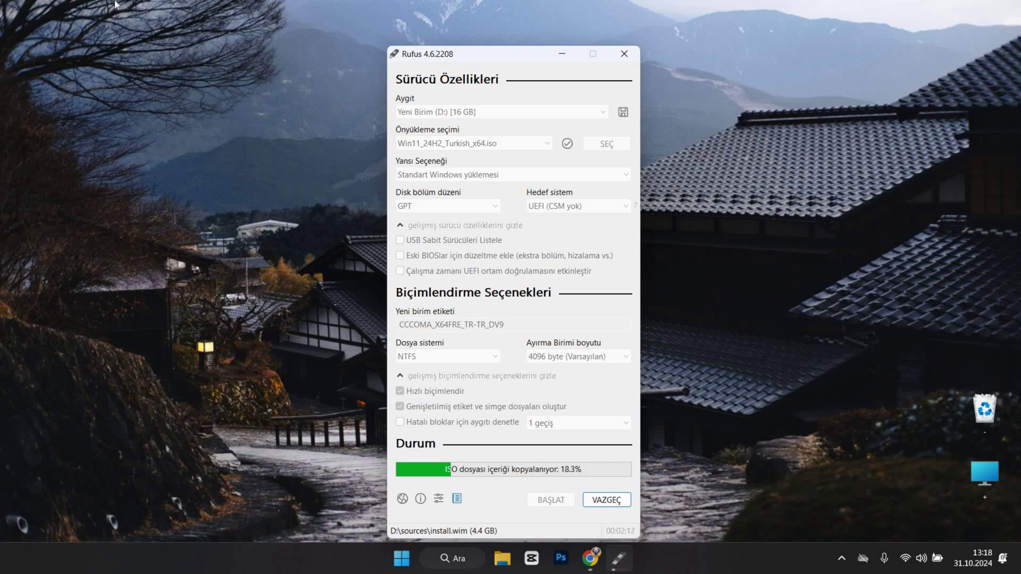
- Close Rufus, inspect the files on the CCCOMA_X64FRE_TR-TR_DV9 (D:) drive in File Explorer and close that window
{"action": "left_click", "coordinate": [1, 32]}
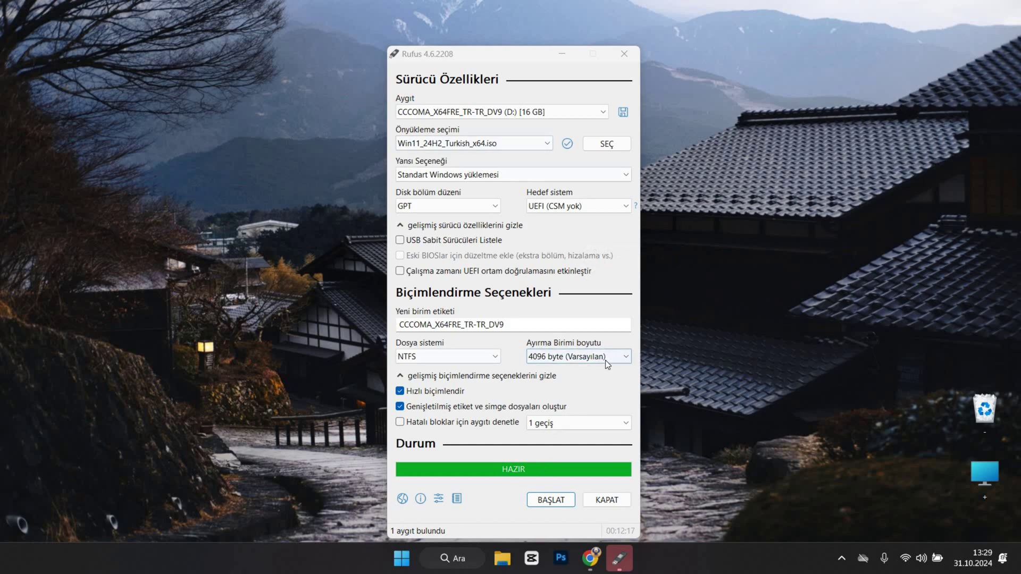
{"action": "left_click", "coordinate": [605, 501]}
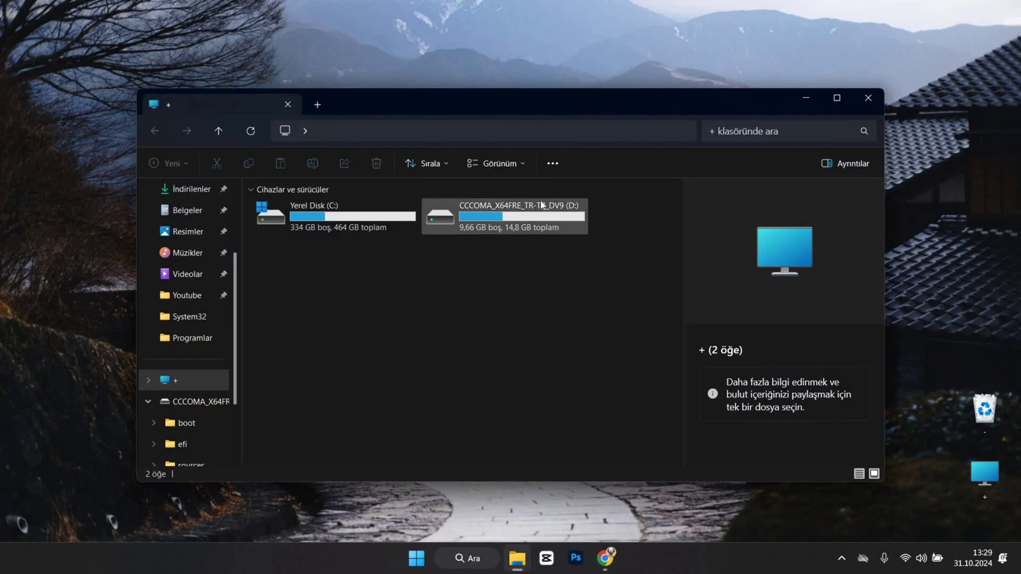
{"action": "double_click", "coordinate": [541, 202]}
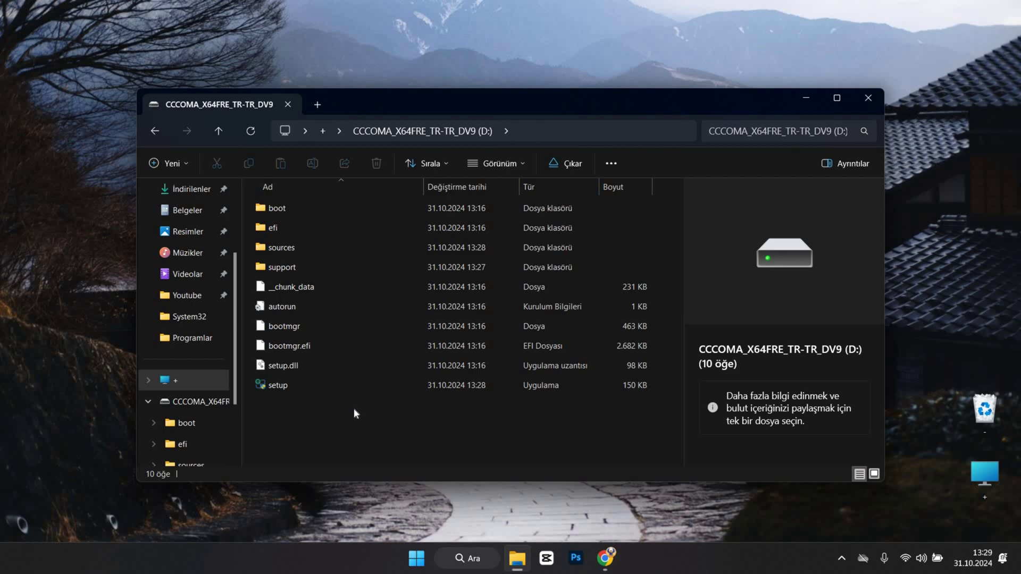
{"action": "key", "text": "alt+F4"}
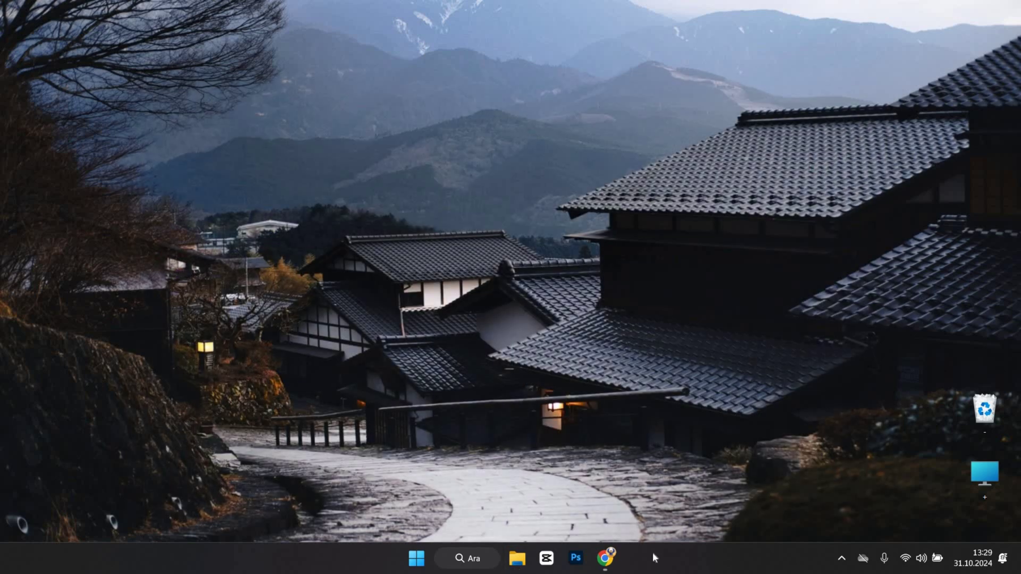
- Switch back to Chrome and relaunch Rufus from the recent downloads
{"action": "key", "text": "alt+Tab"}
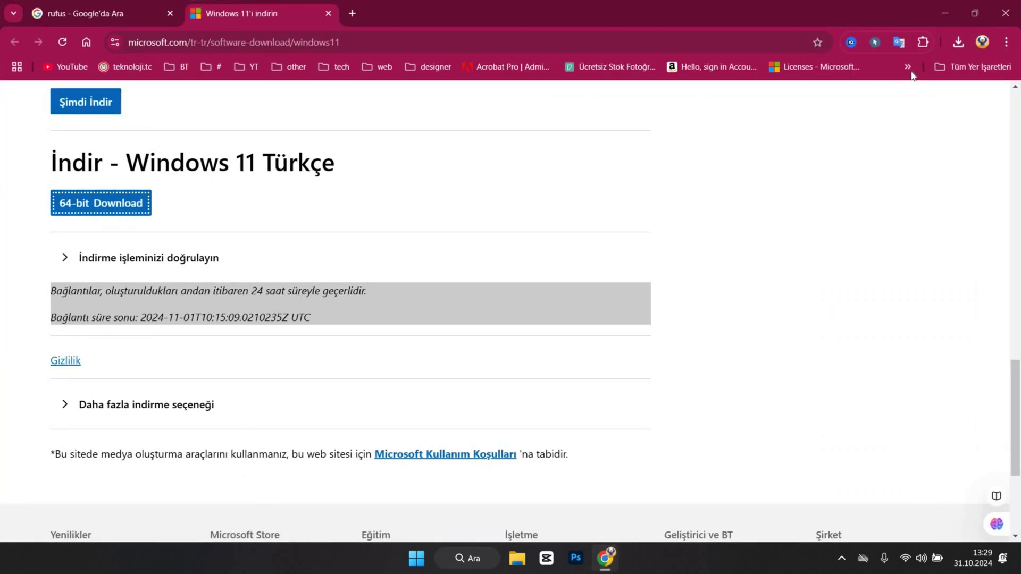
{"action": "left_click", "coordinate": [958, 42]}
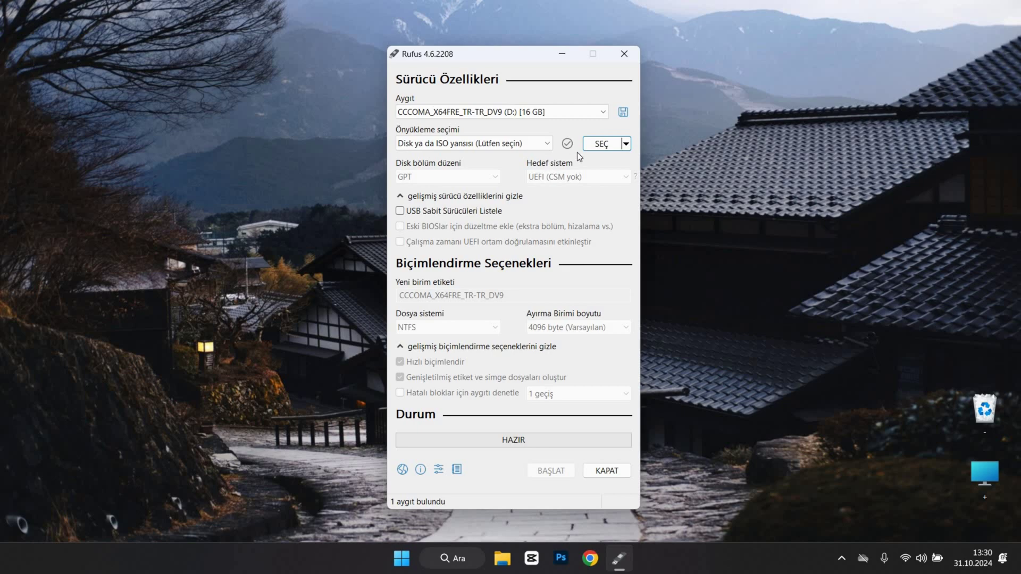
- Switch the boot image source to İNDİR and set up an ISO download of Windows 11, release 24H2 (Build 26100.1742 - 2024.10)
{"action": "left_click", "coordinate": [626, 144]}
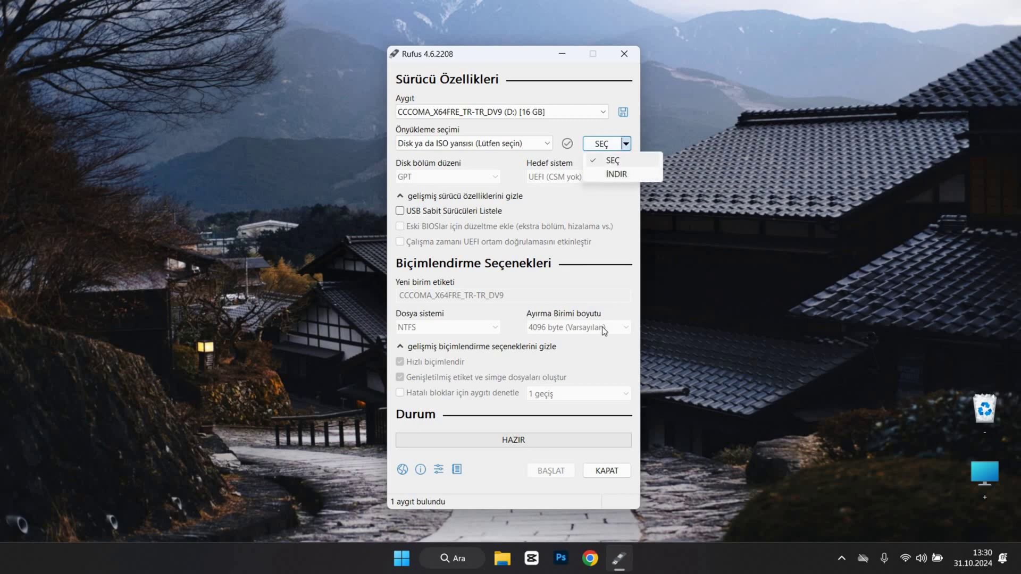
{"action": "left_click", "coordinate": [597, 175]}
{"action": "left_click", "coordinate": [596, 144]}
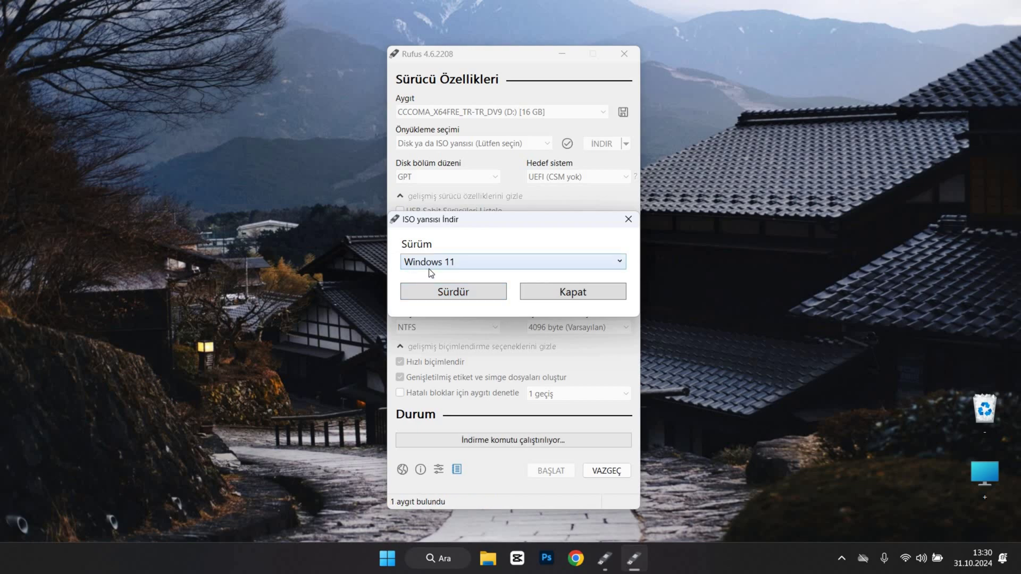
{"action": "left_click", "coordinate": [448, 266]}
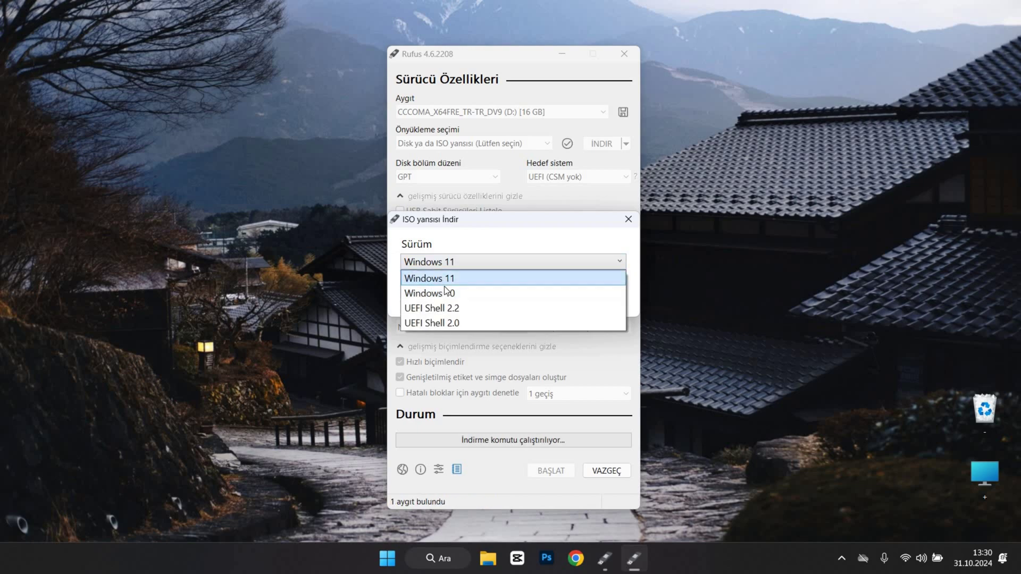
{"action": "left_click", "coordinate": [442, 278]}
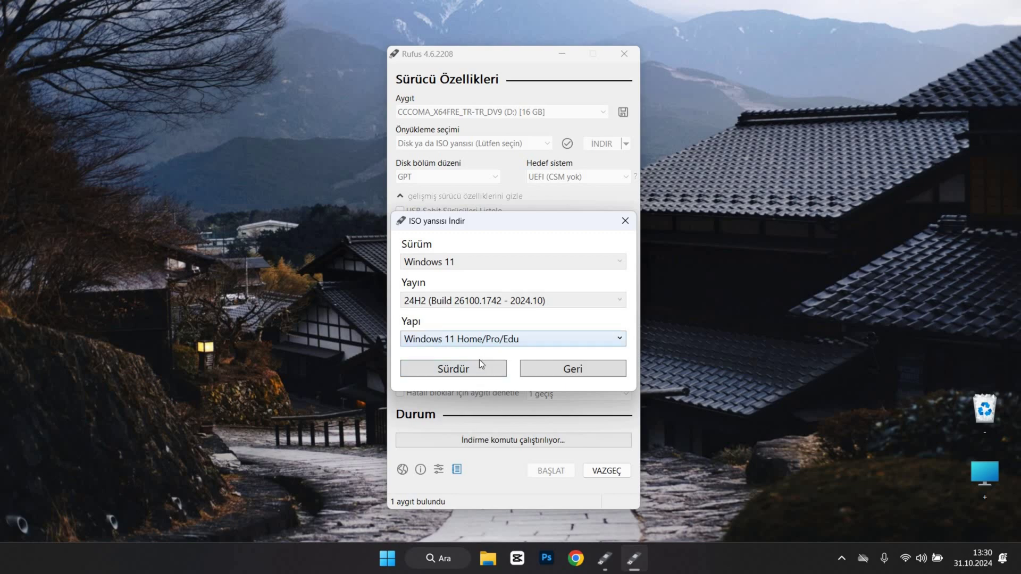
- Accept the Windows 11 Home/Pro/Edu edition and keep Türkçe as the language of the ISO
{"action": "left_click", "coordinate": [480, 363]}
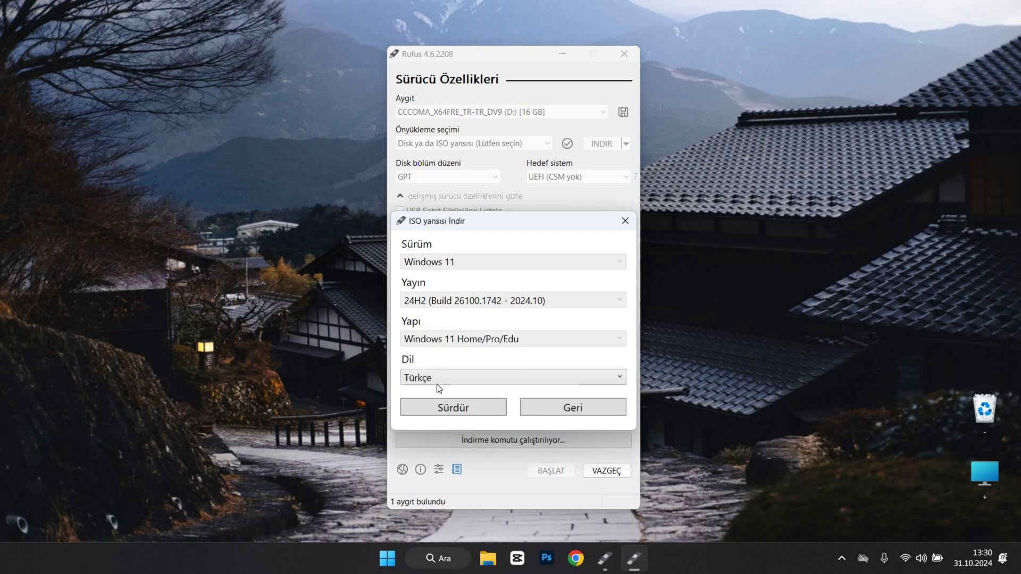
{"action": "left_click", "coordinate": [438, 384]}
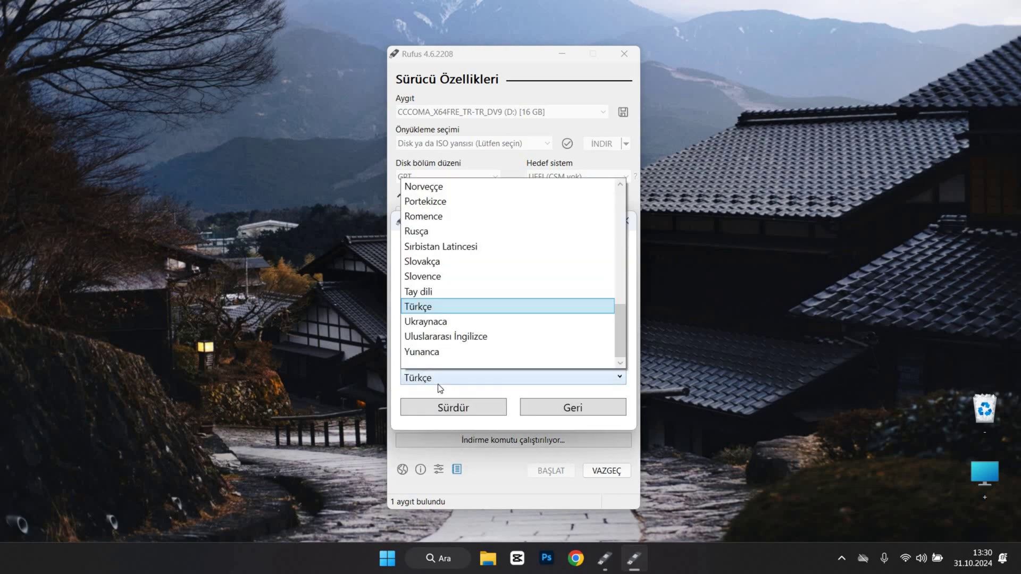
{"action": "left_click", "coordinate": [439, 384]}
{"action": "left_click", "coordinate": [445, 410]}
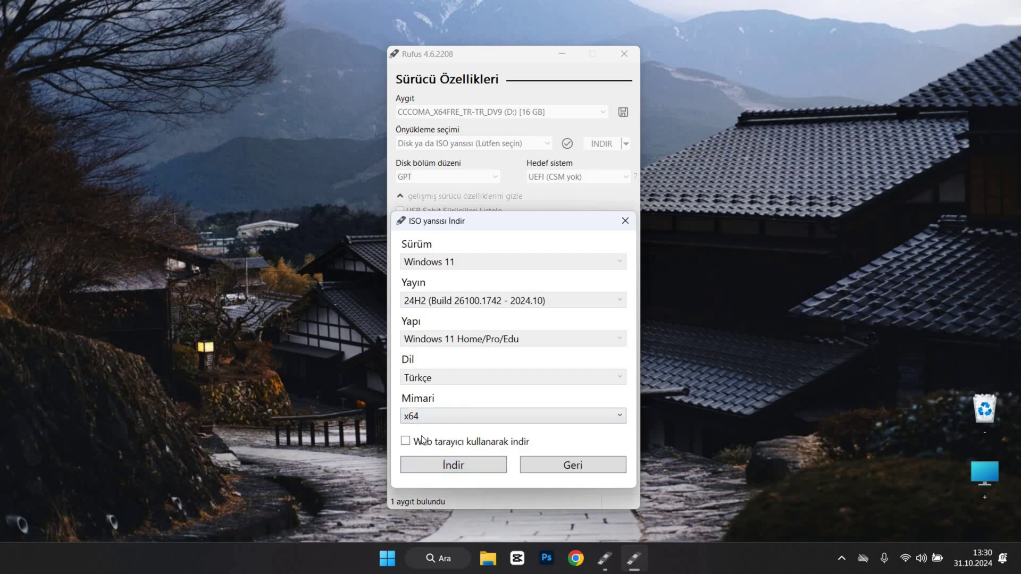
- Keep the x64 architecture and request the ISO download, but cancel saving the file and close Rufus
{"action": "left_click", "coordinate": [443, 416]}
{"action": "left_click", "coordinate": [444, 427]}
{"action": "left_click", "coordinate": [445, 466]}
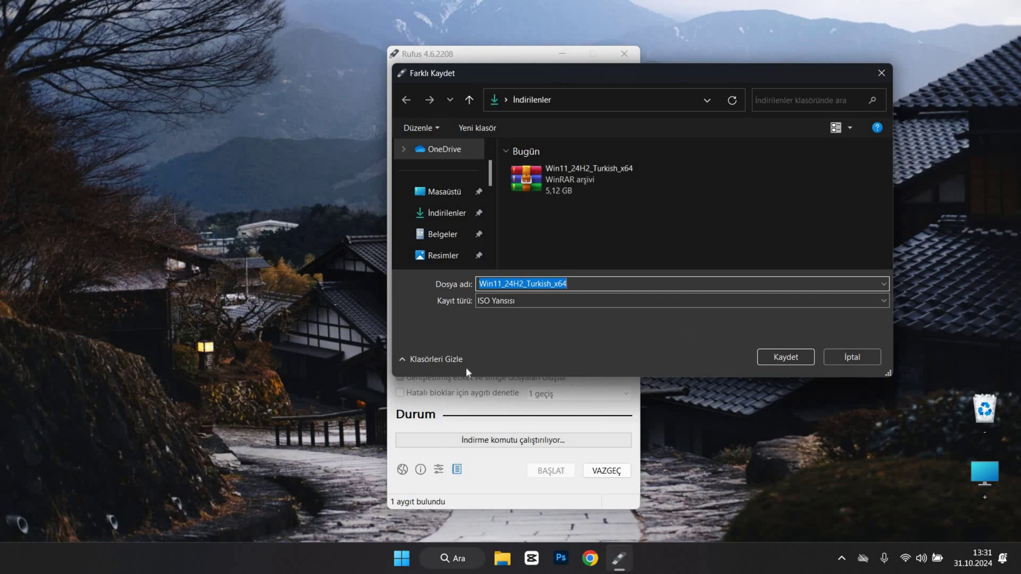
{"action": "left_click", "coordinate": [842, 357]}
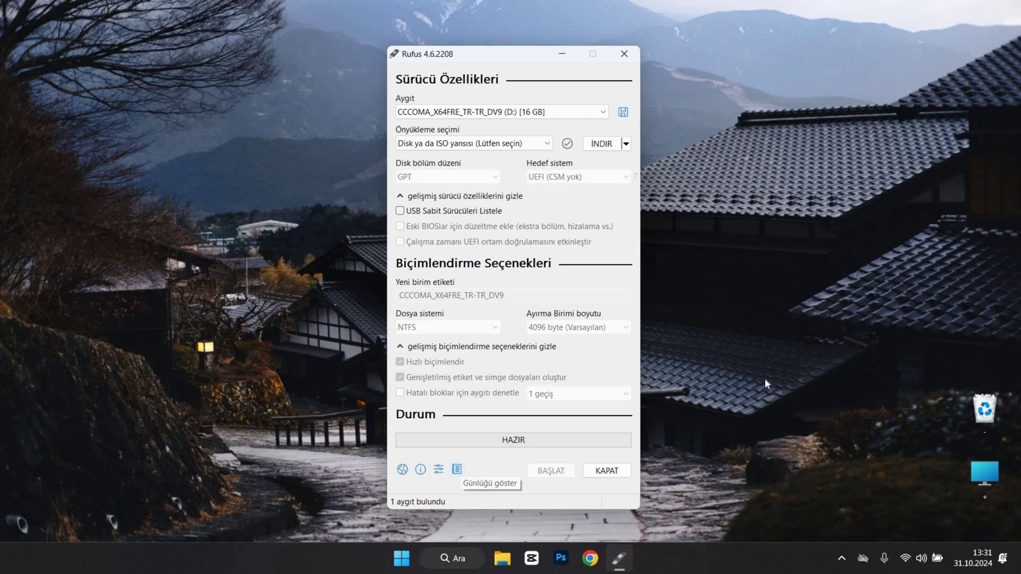
{"action": "left_click", "coordinate": [612, 58]}
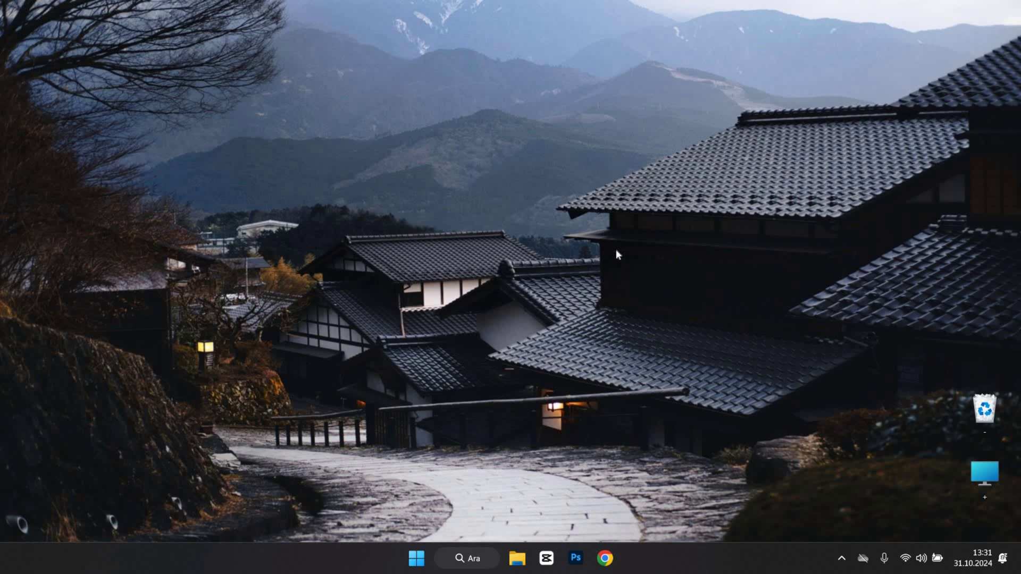